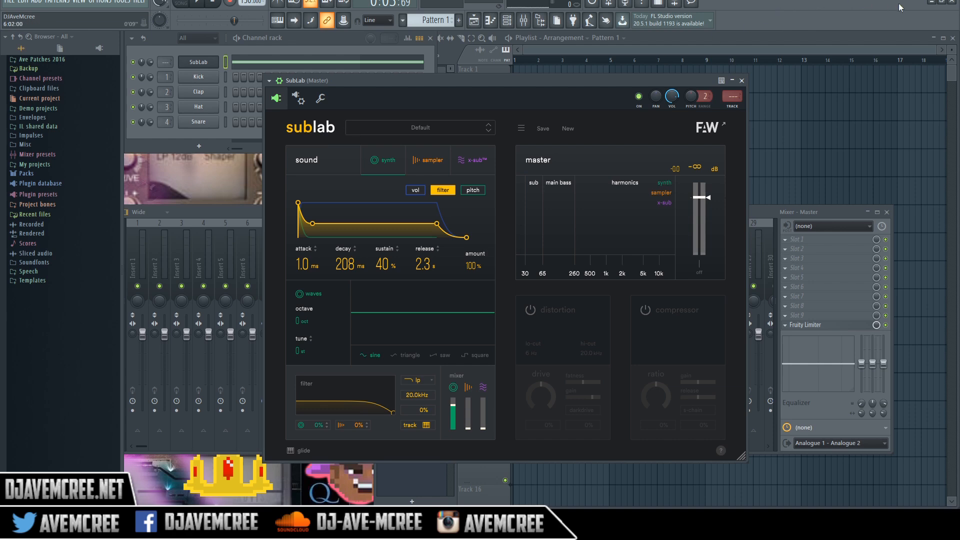
Step: Minimize the FL Studio window to reveal the Windows desktop
{"action": "left_click", "coordinate": [937, 4]}
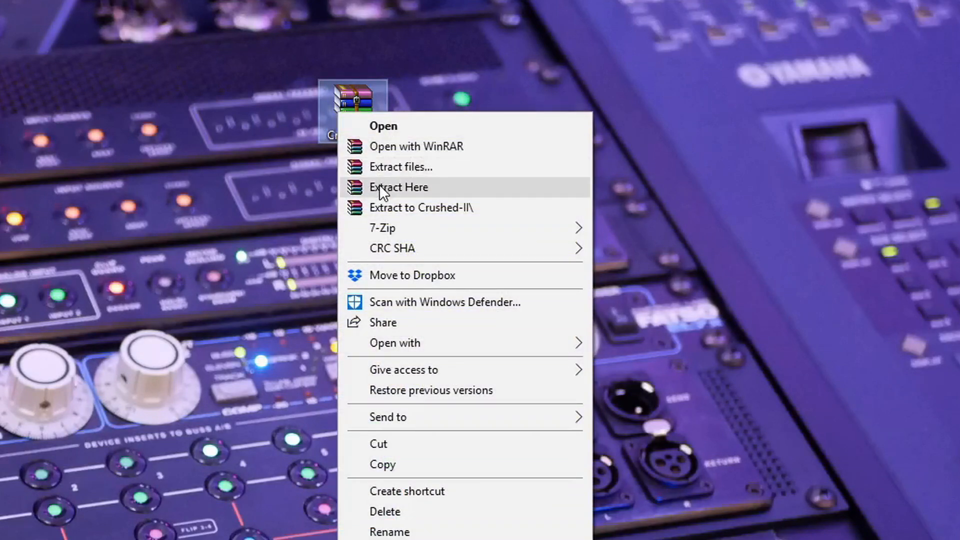
Step: Extract the Crushed-II RAR archive onto the desktop with Extract Here
{"action": "left_click", "coordinate": [379, 183]}
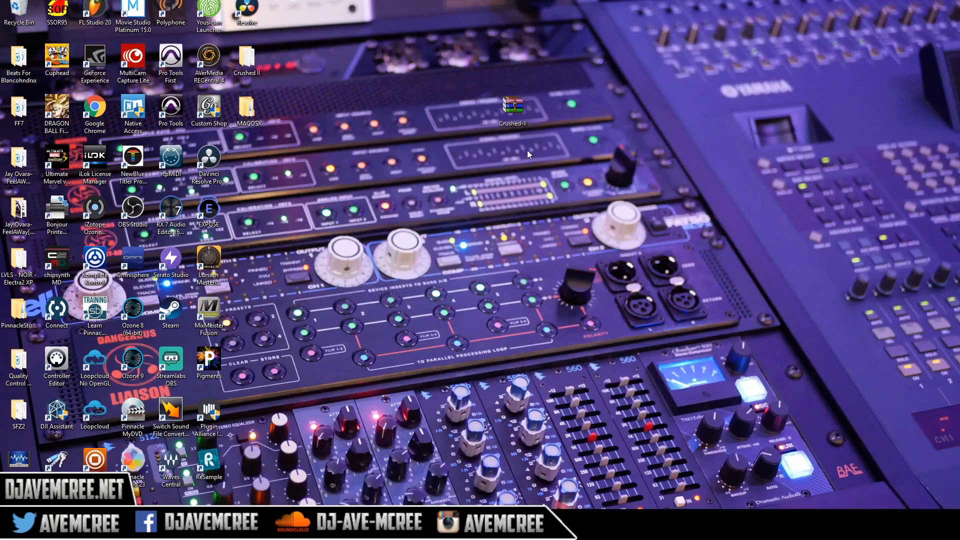
Step: Open the extracted Crushed II folder and pick out the Crushed II.subpack file
{"action": "double_click", "coordinate": [244, 60]}
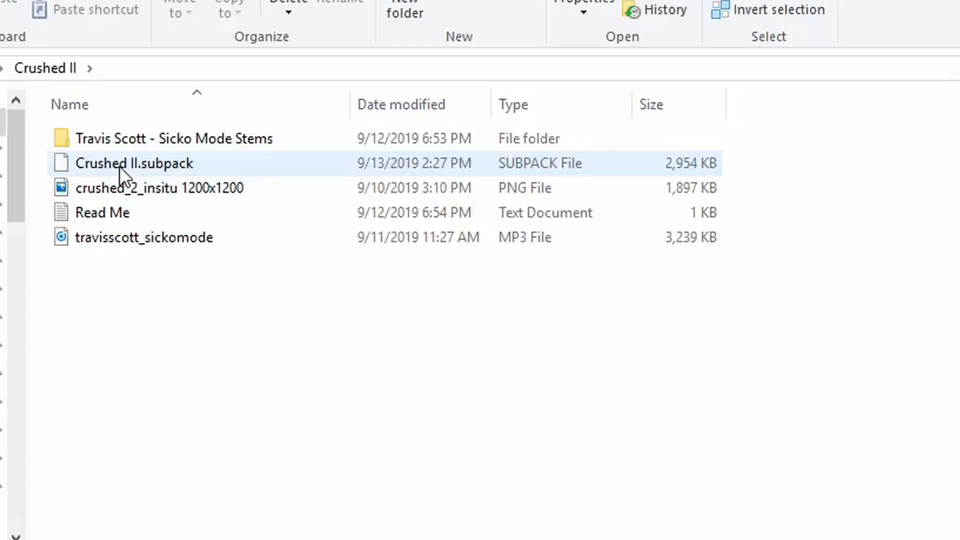
{"action": "left_click", "coordinate": [405, 281]}
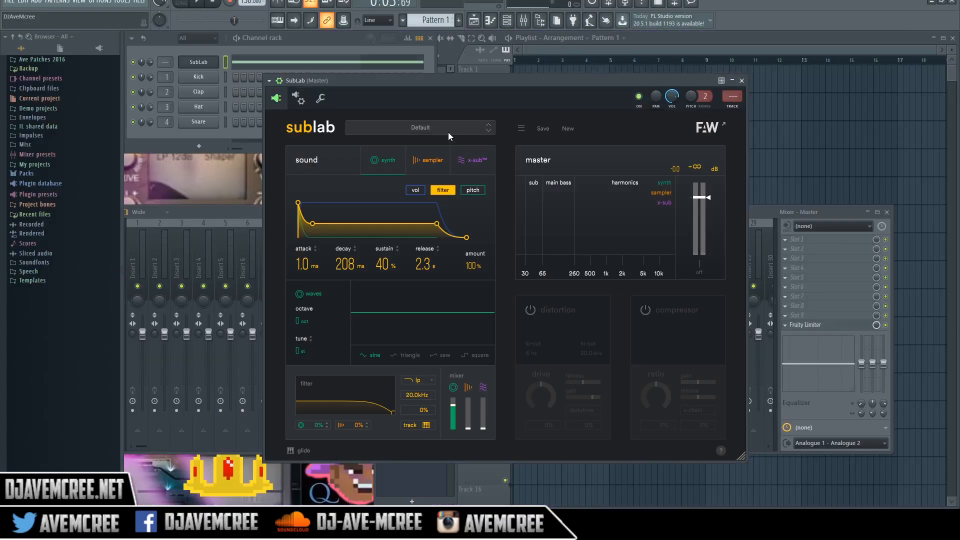
Step: Import Desktop > Crushed II > Crushed II.subpack into SubLab via Import Pack
{"action": "left_click", "coordinate": [448, 131]}
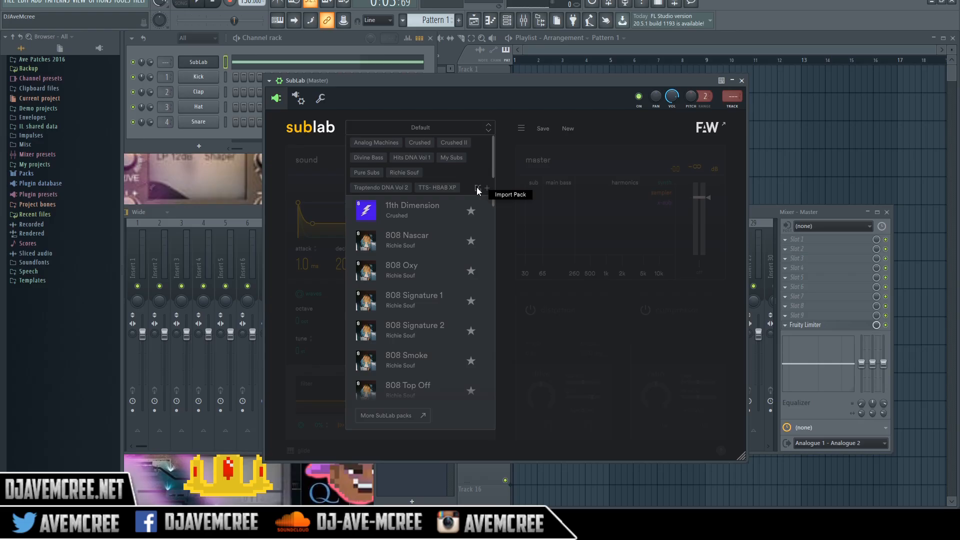
{"action": "left_click", "coordinate": [577, 214]}
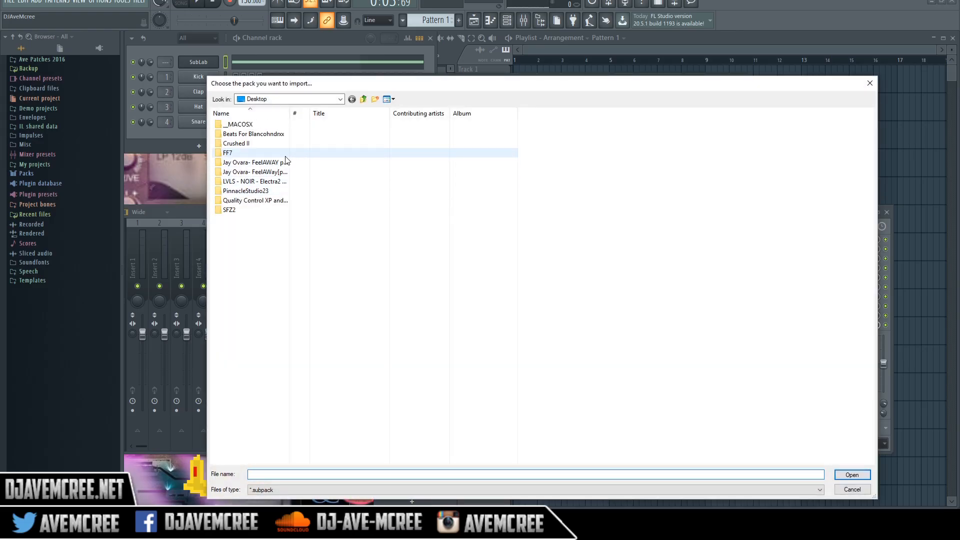
{"action": "left_click", "coordinate": [270, 144]}
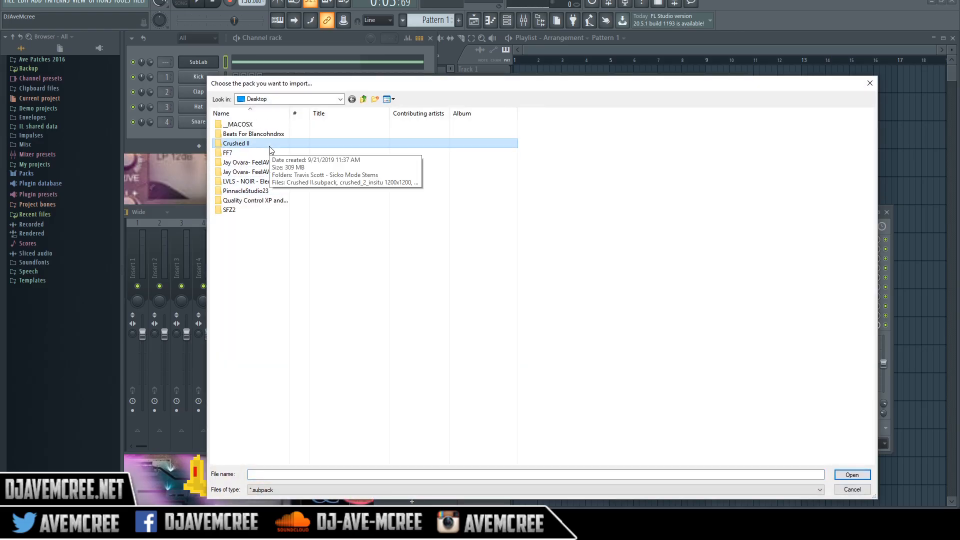
{"action": "double_click", "coordinate": [270, 146]}
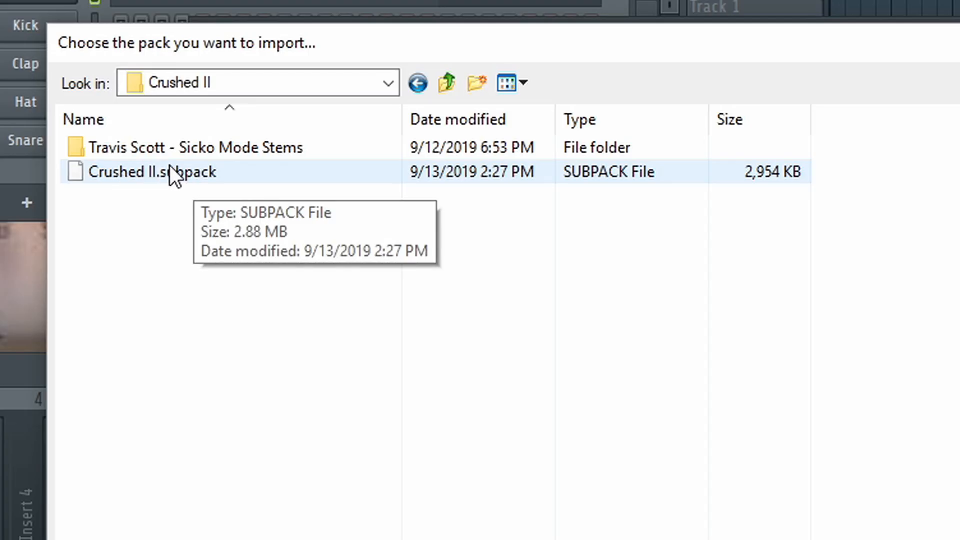
{"action": "double_click", "coordinate": [202, 178]}
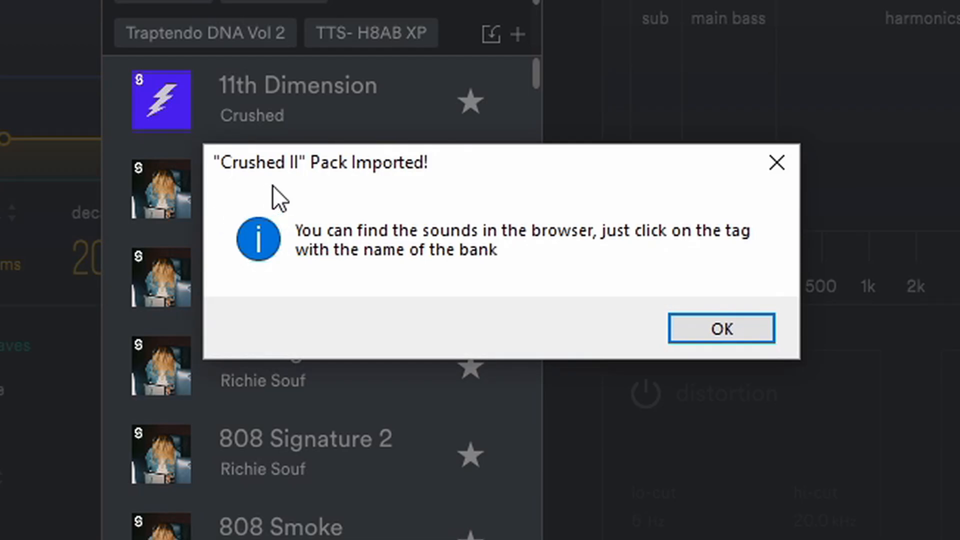
Step: Dismiss the import notice and filter SubLab's presets to the Crushed II pack
{"action": "left_click", "coordinate": [721, 328]}
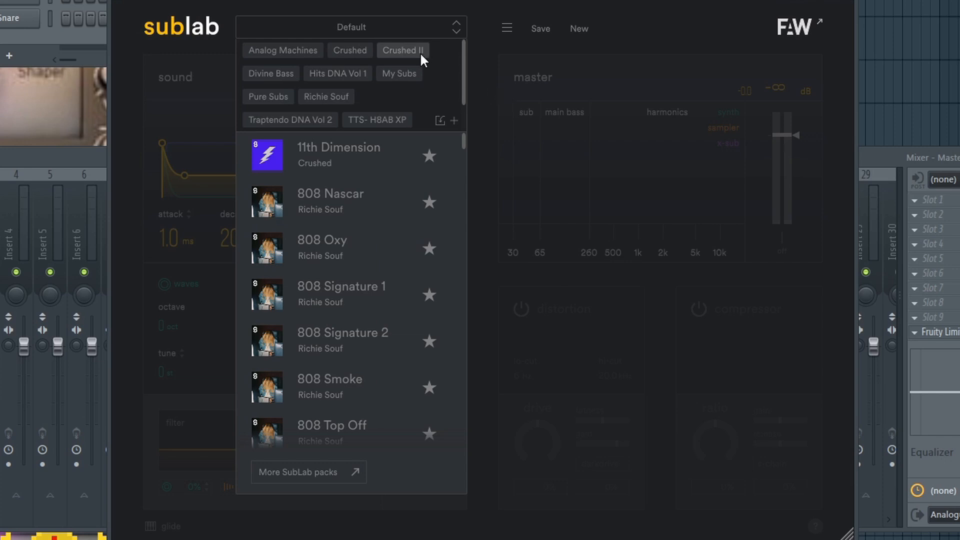
{"action": "left_click", "coordinate": [420, 52]}
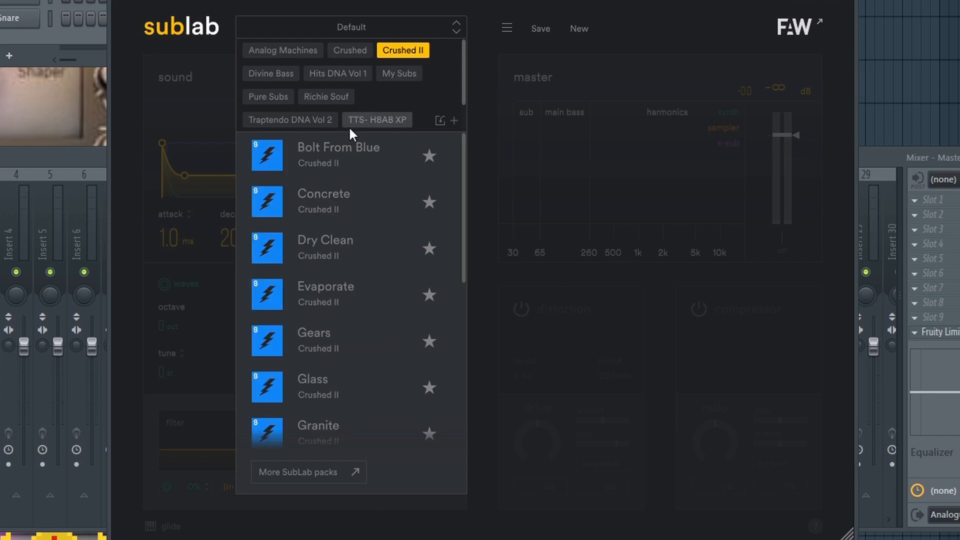
Step: Load Bolt From Blue, then Concrete, leaving Concrete loaded with the browser closed
{"action": "left_click", "coordinate": [341, 156]}
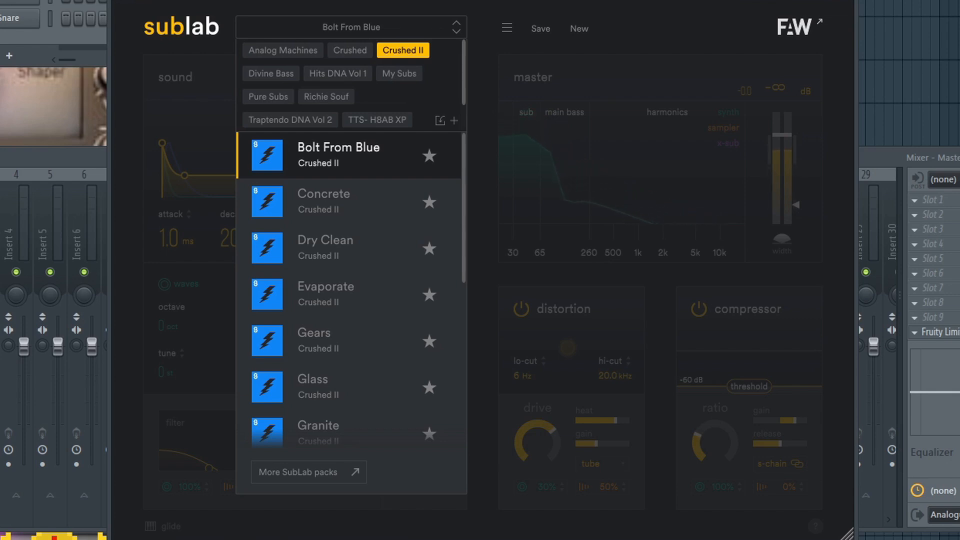
{"action": "left_click", "coordinate": [348, 202]}
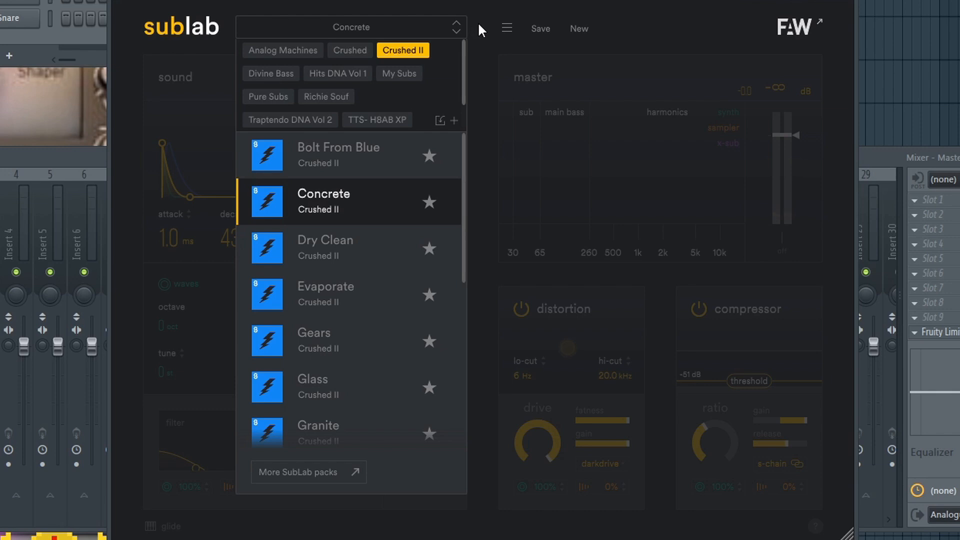
{"action": "left_click", "coordinate": [484, 46]}
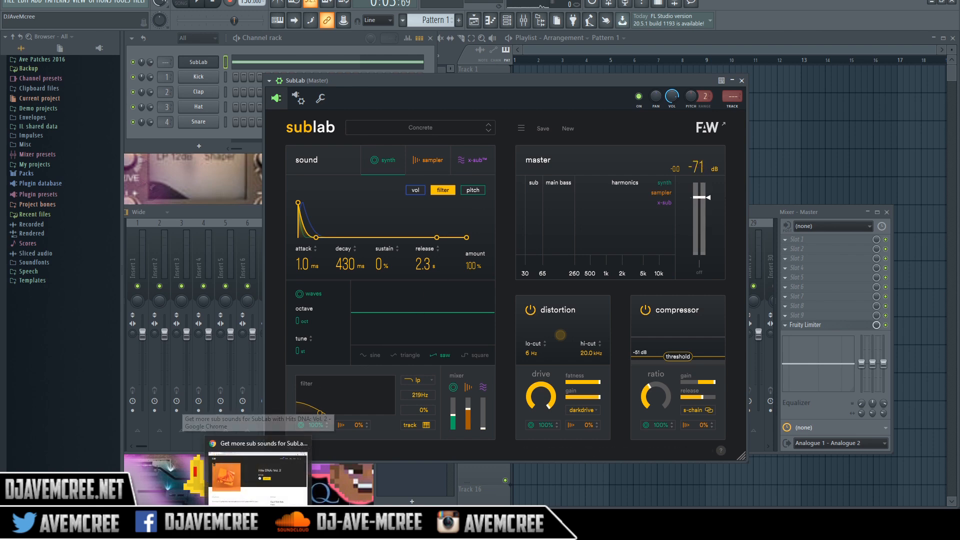
Step: Bring Chrome forward on the How 808s Are Bourne XP product tab at djavemcree.net
{"action": "left_click", "coordinate": [258, 480]}
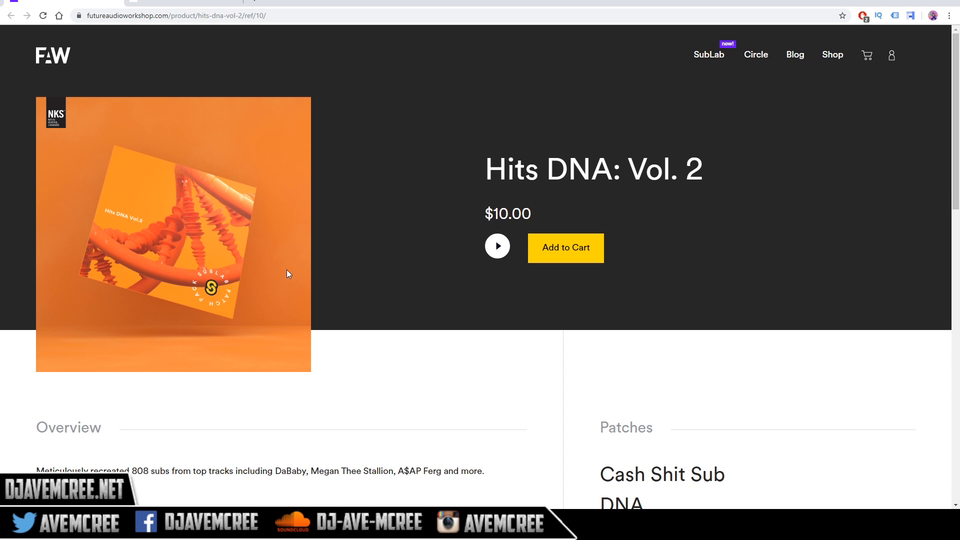
{"action": "left_click", "coordinate": [190, 4]}
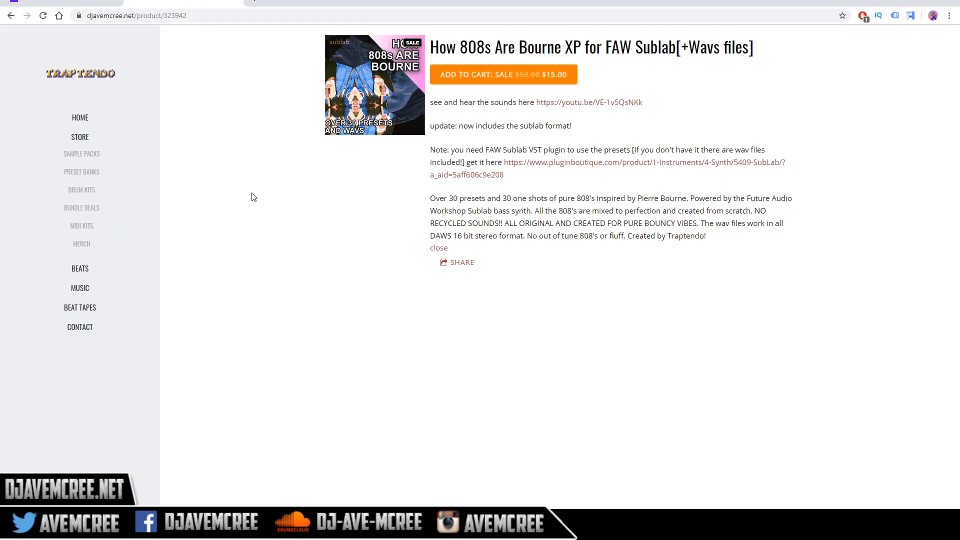